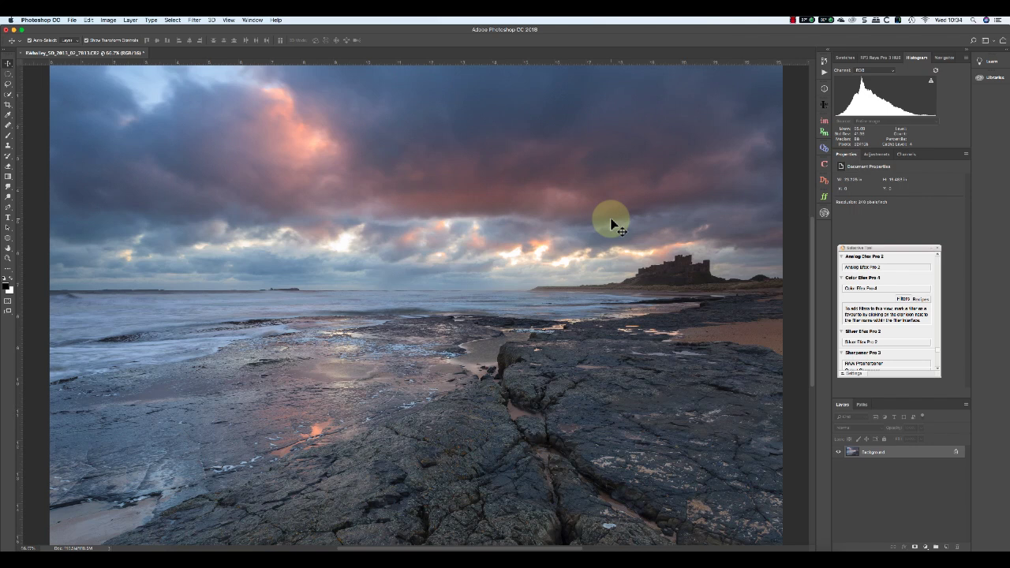
Open the Background layer of the coastal photo in the Silver Efex Pro 2 filter
left_click(848, 340)
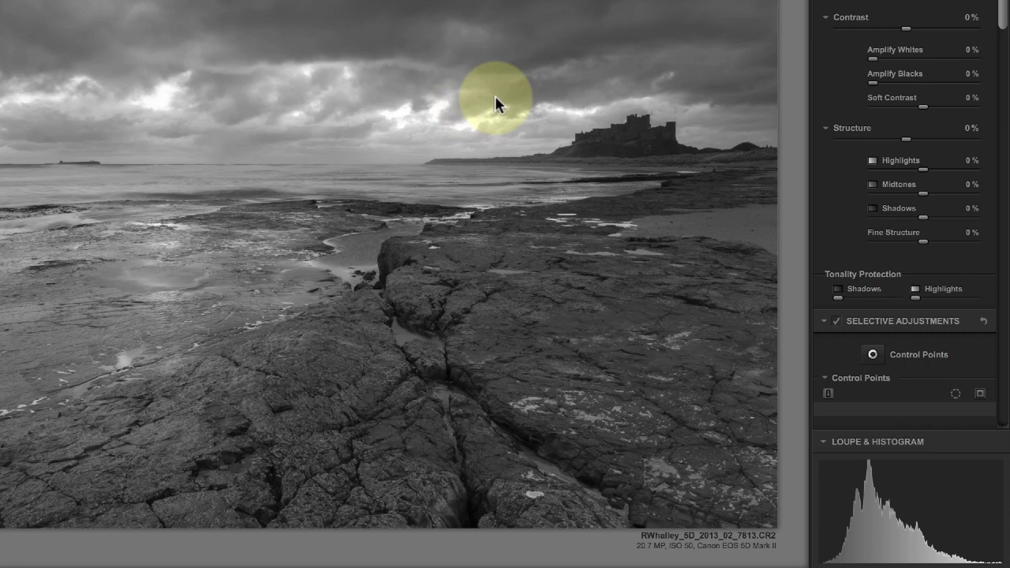
Try the global Contrast at -100% and 100%, and reset it to 0%
left_click_drag(908, 30, 806, 33)
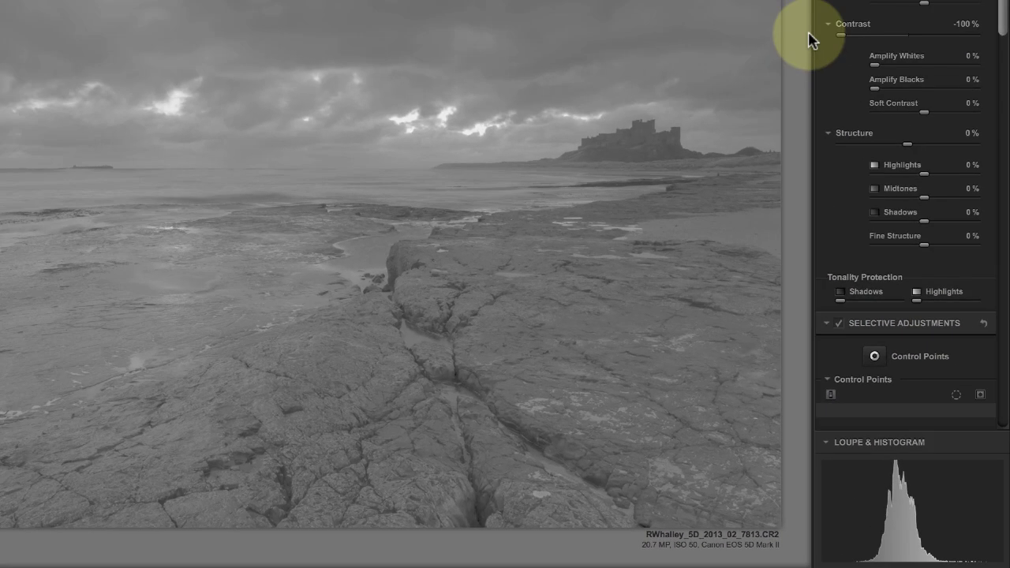
left_click_drag(841, 35, 987, 46)
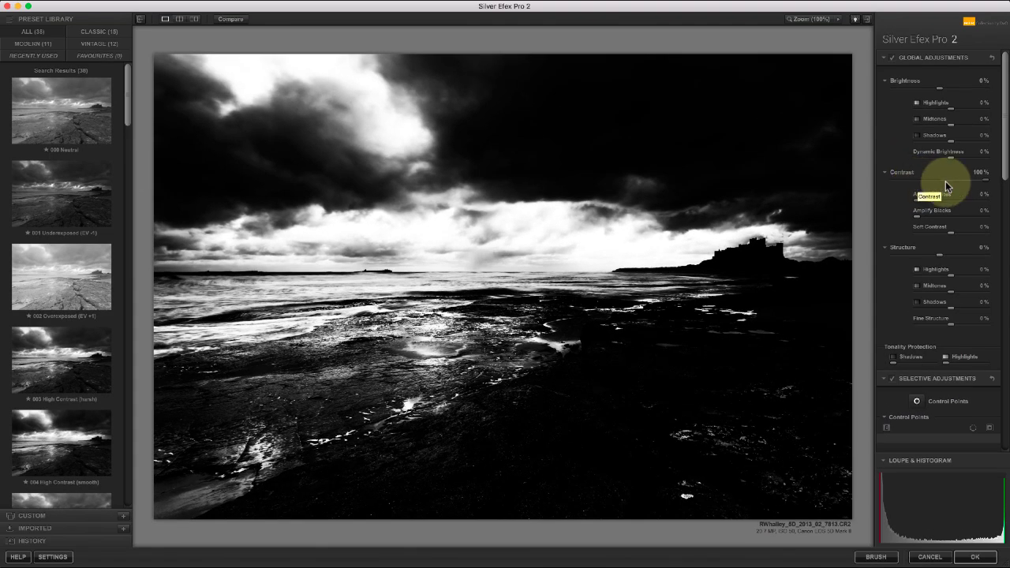
double_click(980, 181)
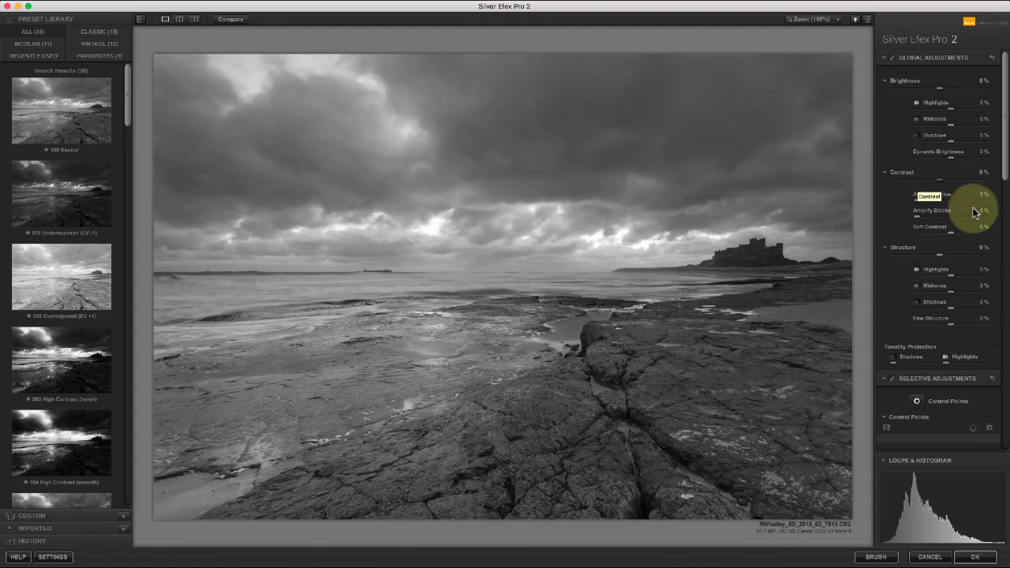
Try the global Soft Contrast at -100%, 100% and -47% to compare the effects on the image
left_click_drag(958, 233, 909, 236)
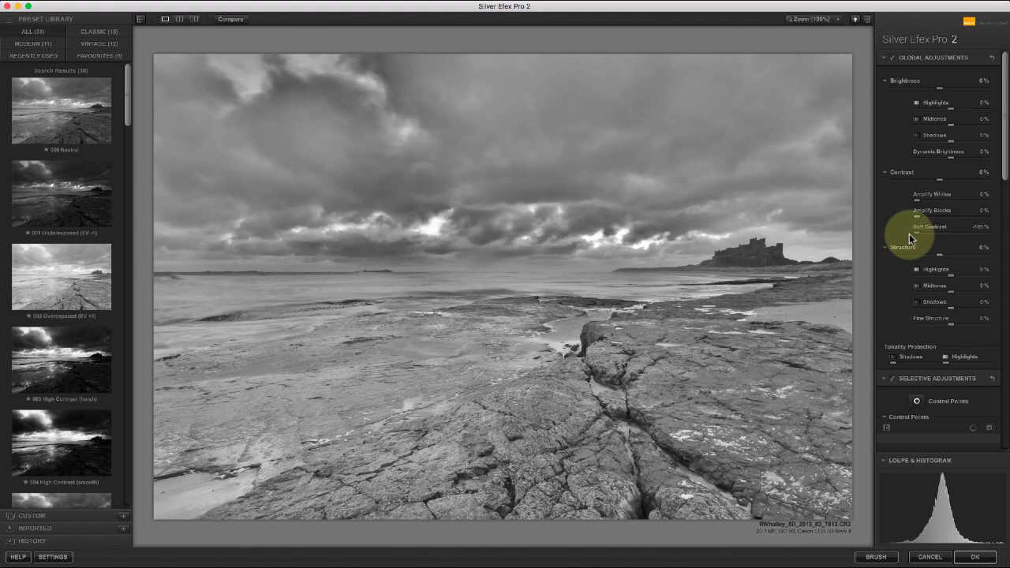
left_click_drag(915, 233, 1002, 241)
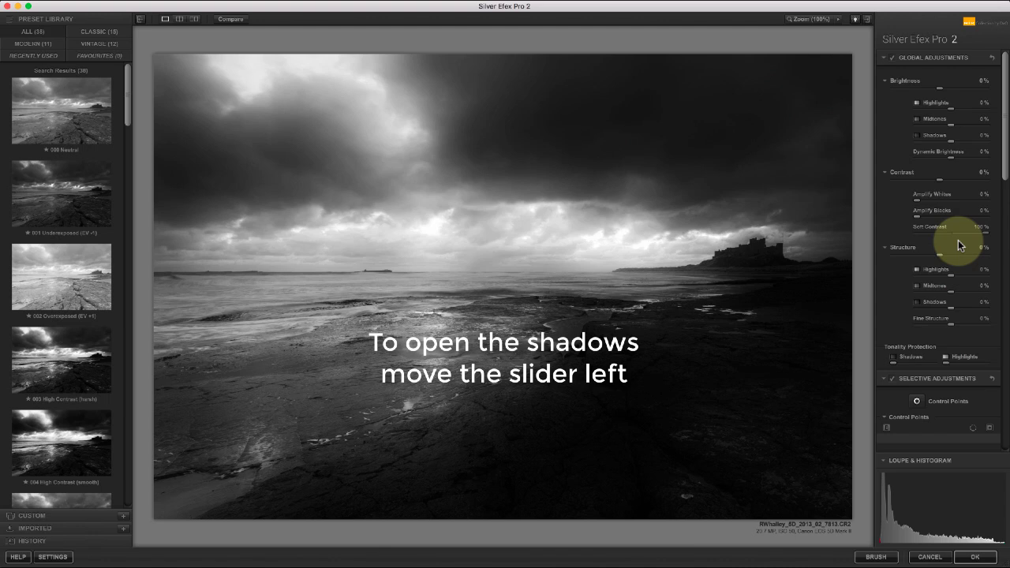
left_click_drag(983, 233, 937, 234)
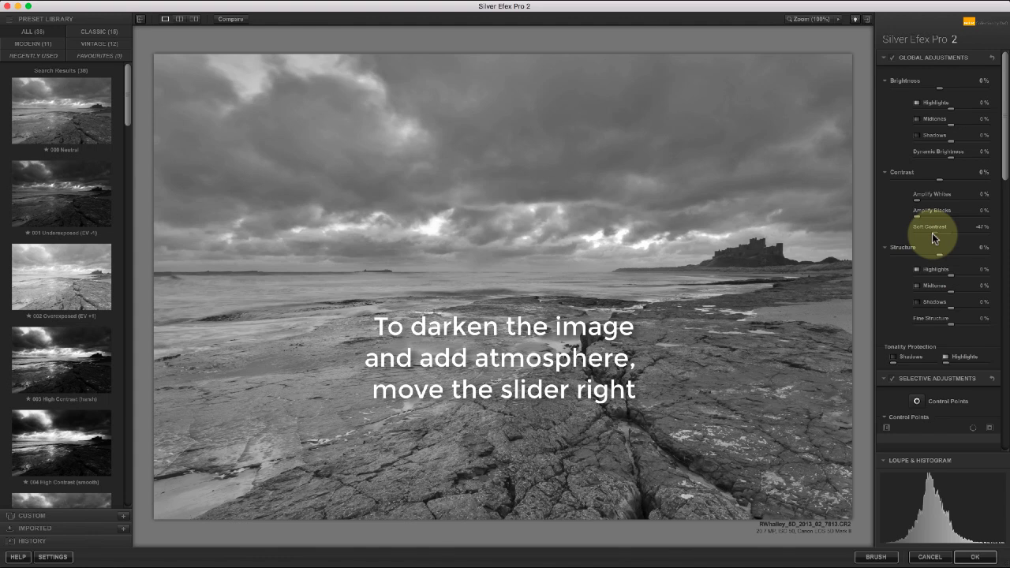
Set the global Contrast to 23%, Amplify Whites to 59%, Amplify Blacks to 56% and Soft Contrast to 40%
left_click_drag(933, 236, 964, 239)
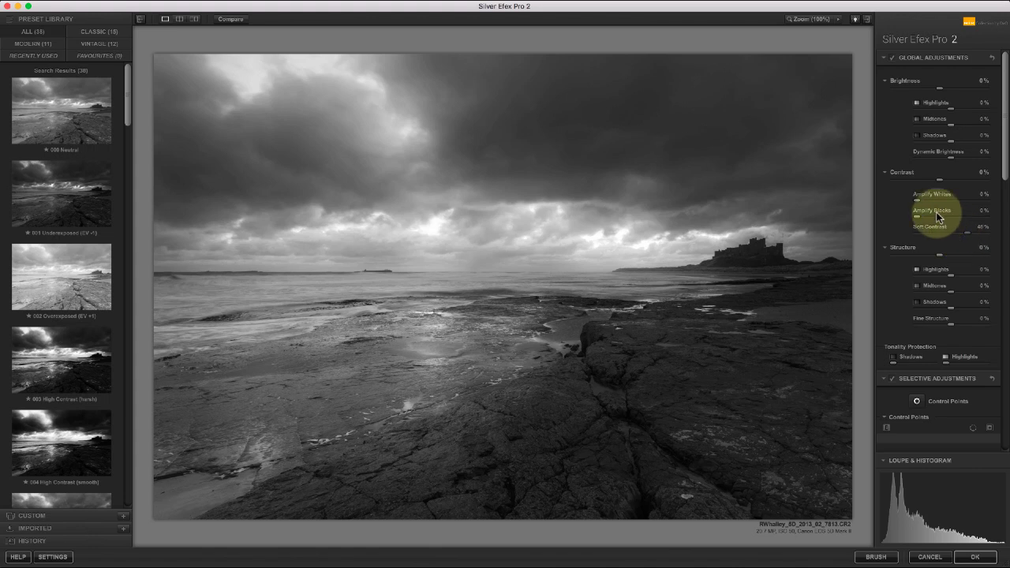
left_click_drag(915, 201, 954, 202)
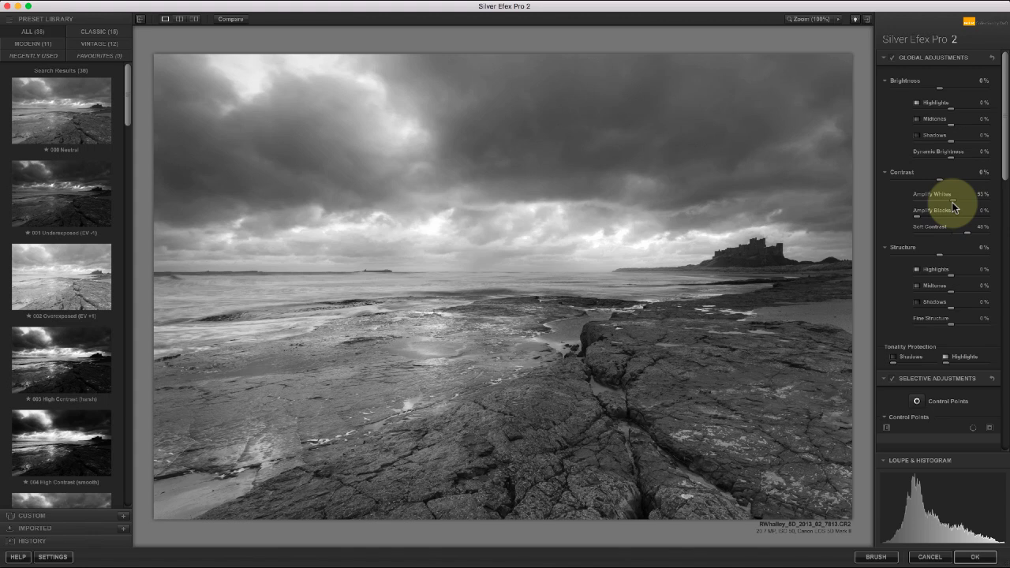
left_click_drag(916, 217, 961, 219)
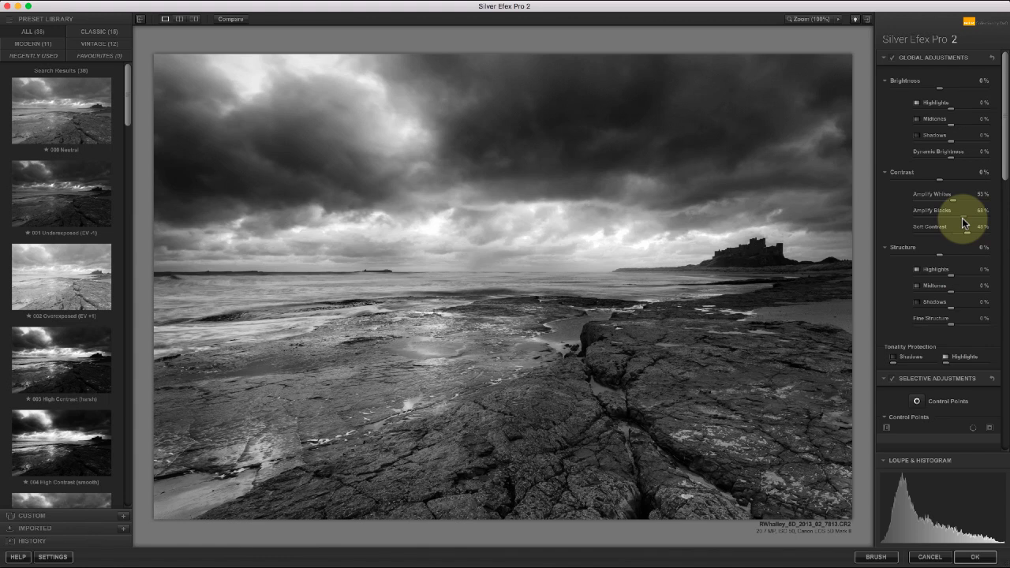
left_click_drag(939, 181, 950, 180)
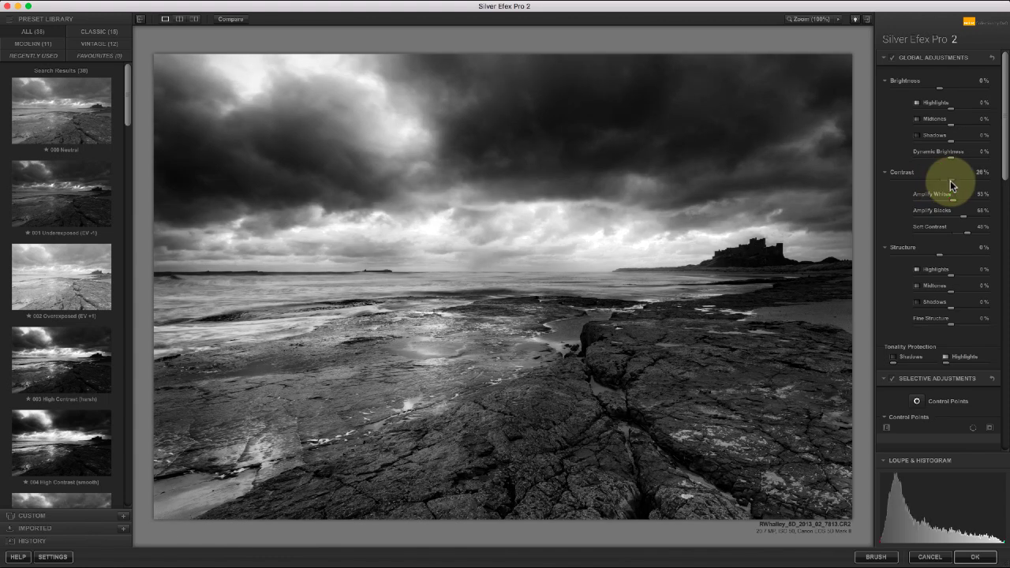
left_click_drag(964, 215, 964, 237)
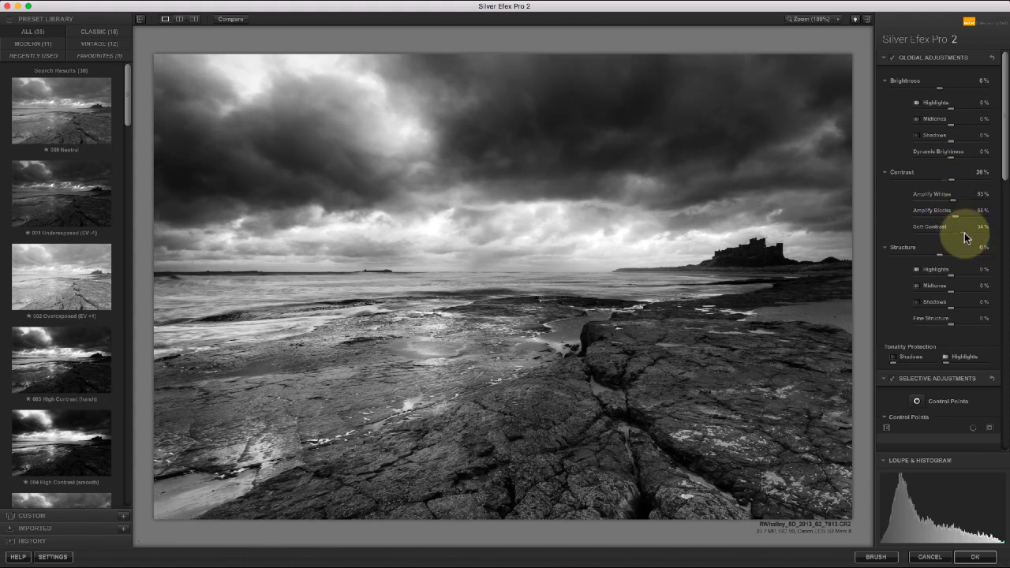
left_click_drag(951, 201, 947, 178)
left_click_drag(965, 234, 965, 234)
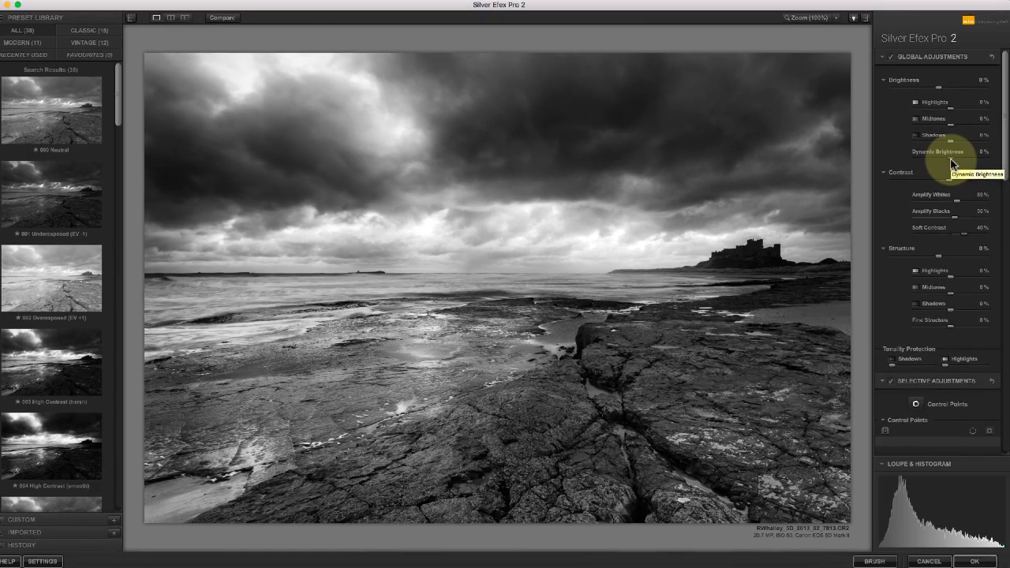
Try Dynamic Brightness at 100% and -100%, and reset it to 0%
left_click(920, 166)
left_click_drag(952, 163, 983, 158)
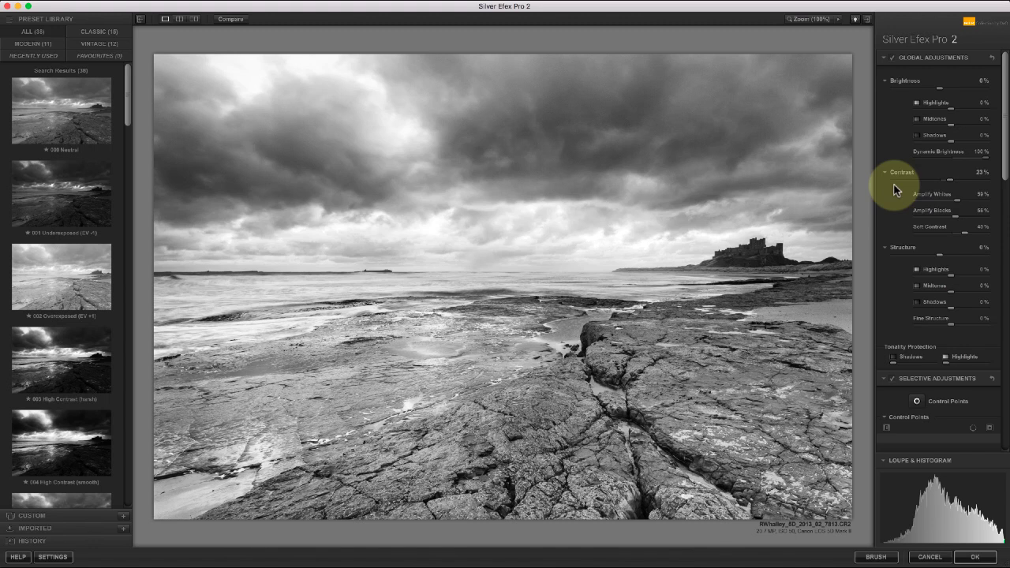
left_click_drag(985, 157, 913, 162)
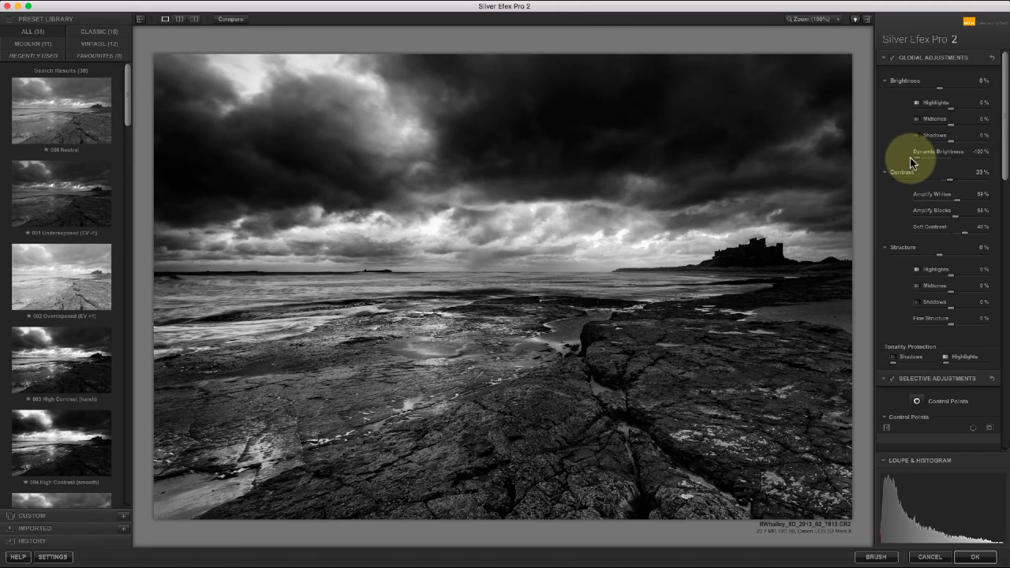
double_click(913, 158)
Try the global Brightness at 100% and -75%, and reset it to 0%
left_click_drag(939, 89, 985, 90)
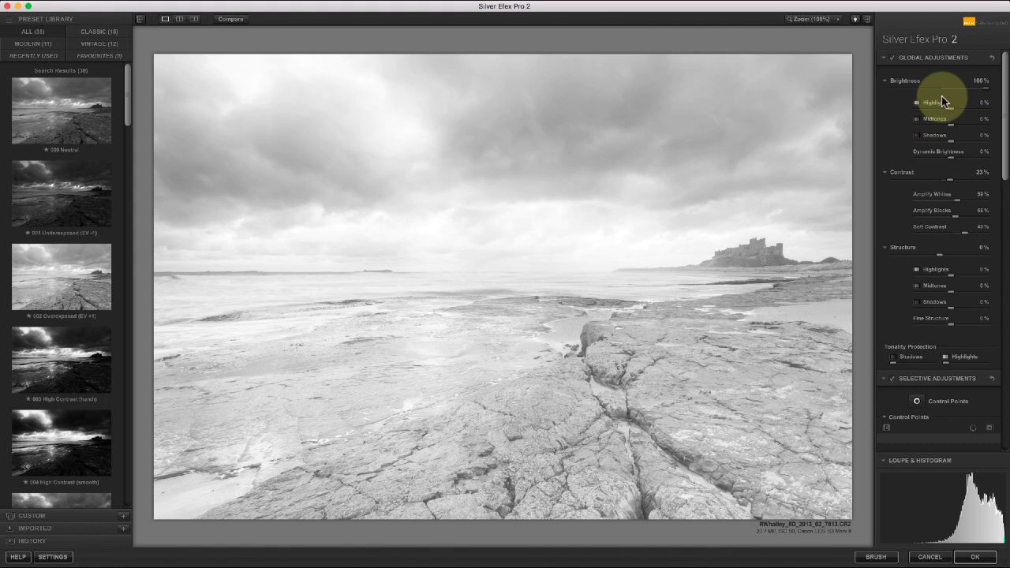
left_click(984, 89)
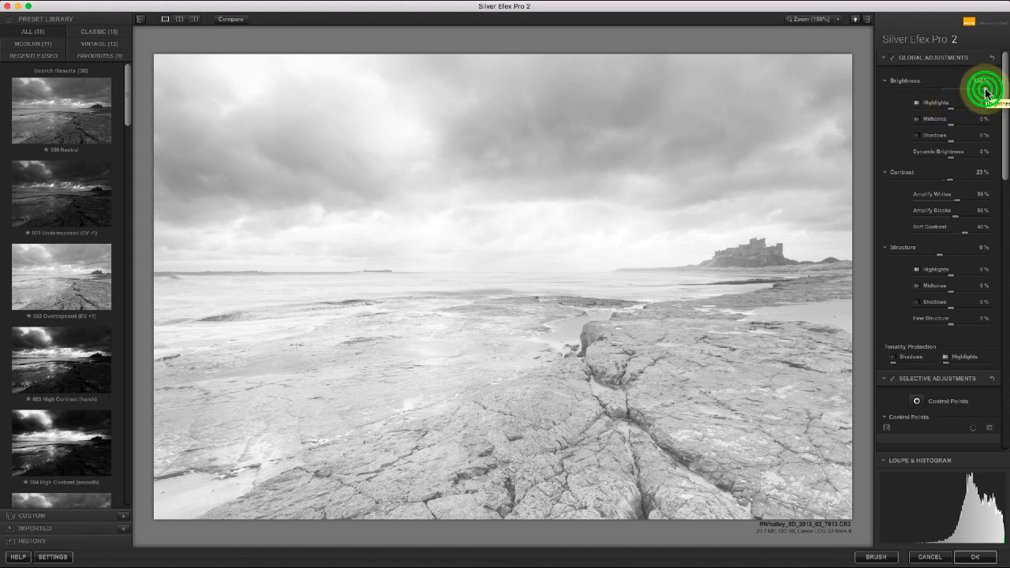
left_click_drag(920, 86, 898, 85)
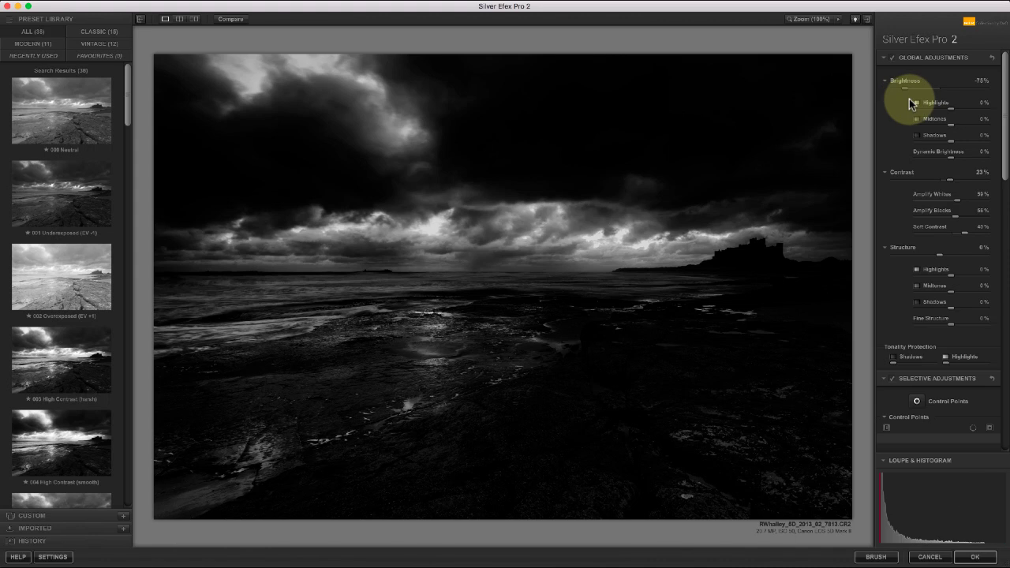
double_click(906, 87)
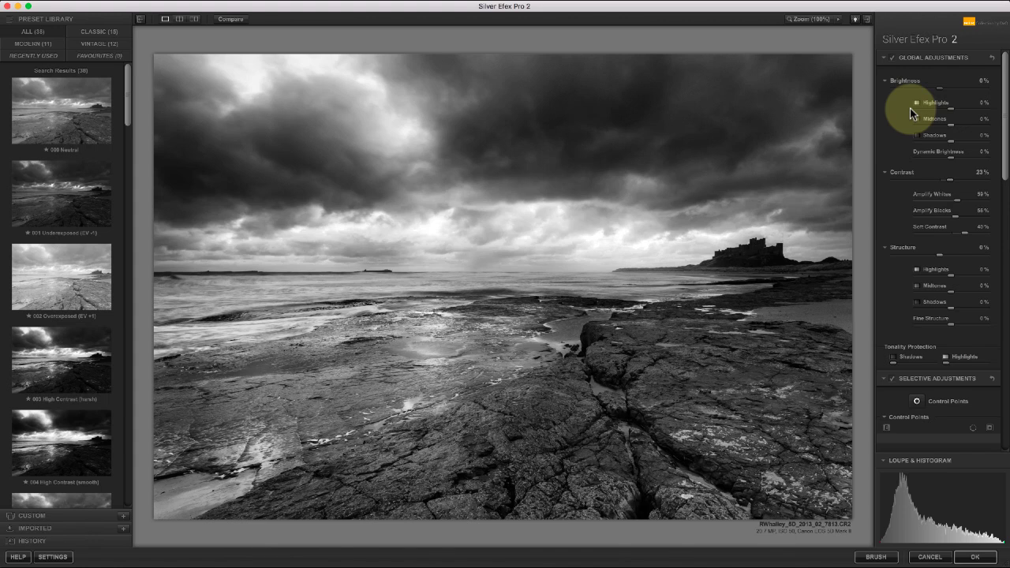
Set Dynamic Brightness to -79%, and raise the brightness of the Midtones to 37% and the Shadows to 21%
double_click(951, 153)
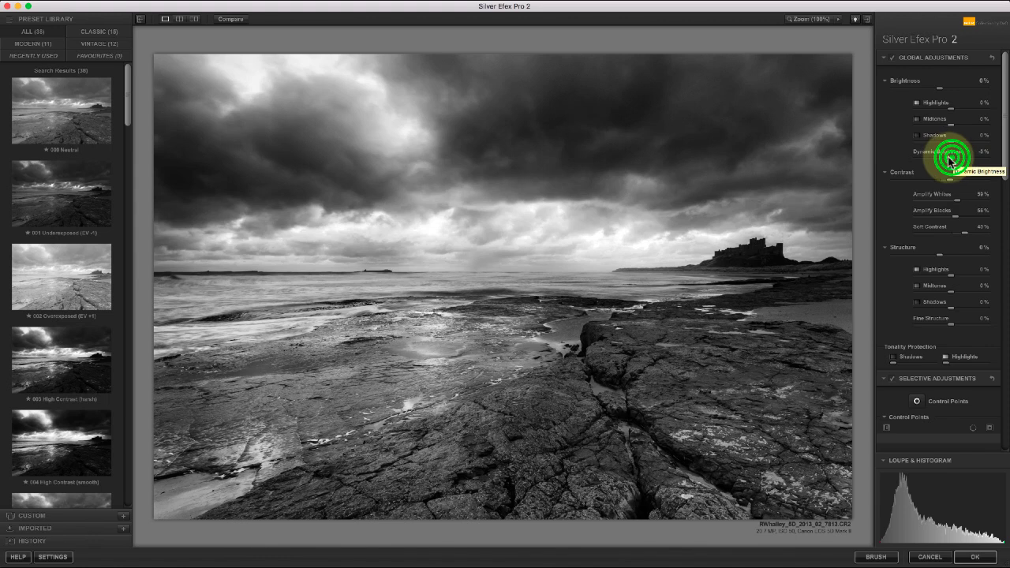
left_click_drag(937, 156, 926, 161)
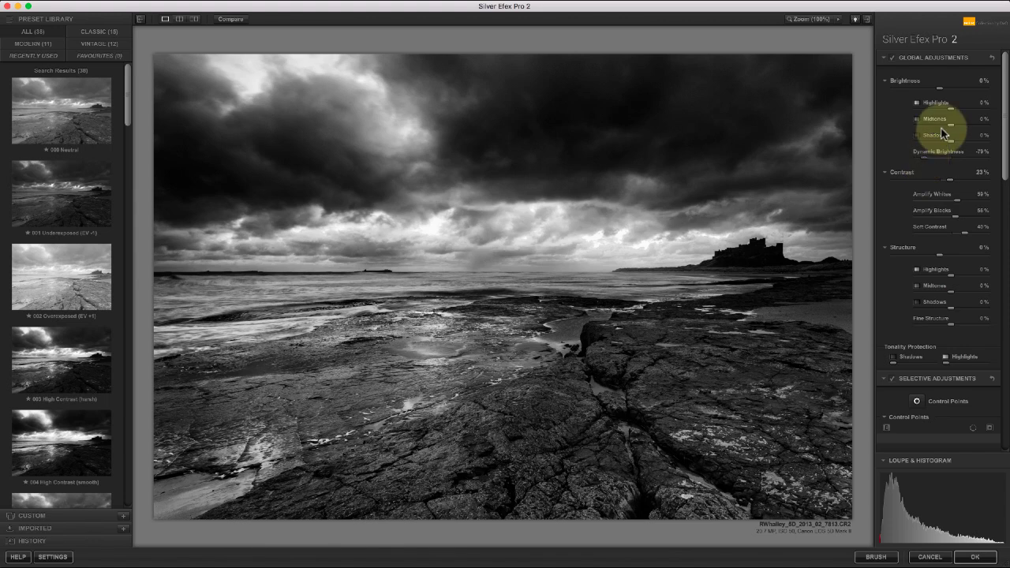
mouse_move(947, 131)
left_mouse_down()
mouse_move(967, 130)
mouse_move(958, 142)
left_mouse_up()
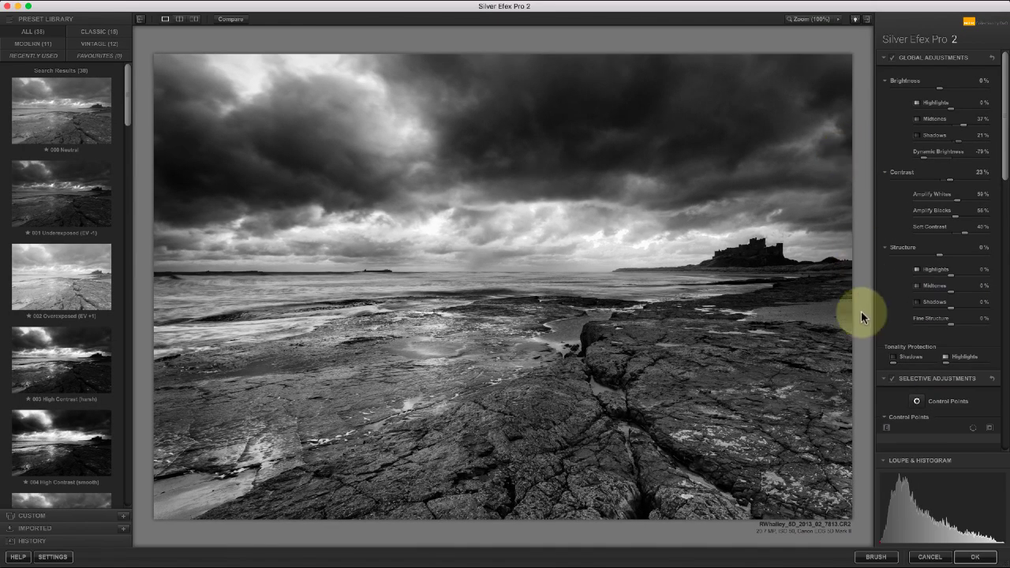
Try raising the shadow and highlight Tonality Protection slightly, and reset both
left_click(893, 358)
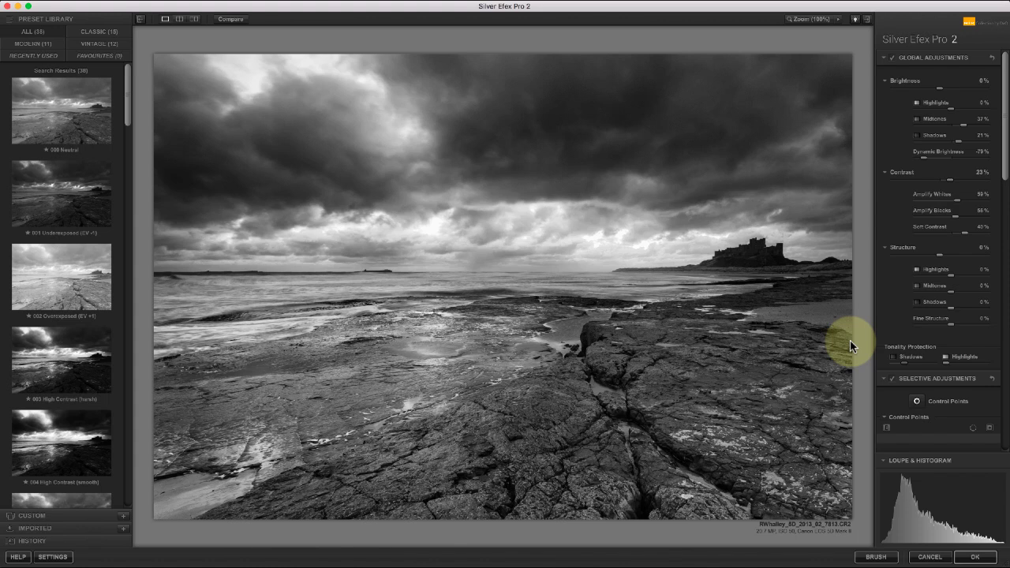
left_click(956, 362)
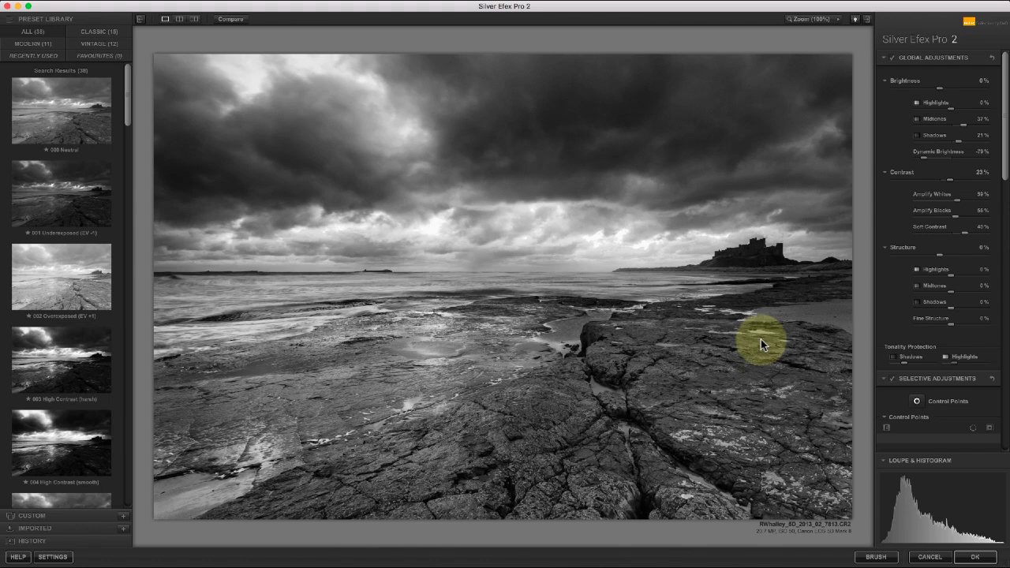
left_click(902, 362)
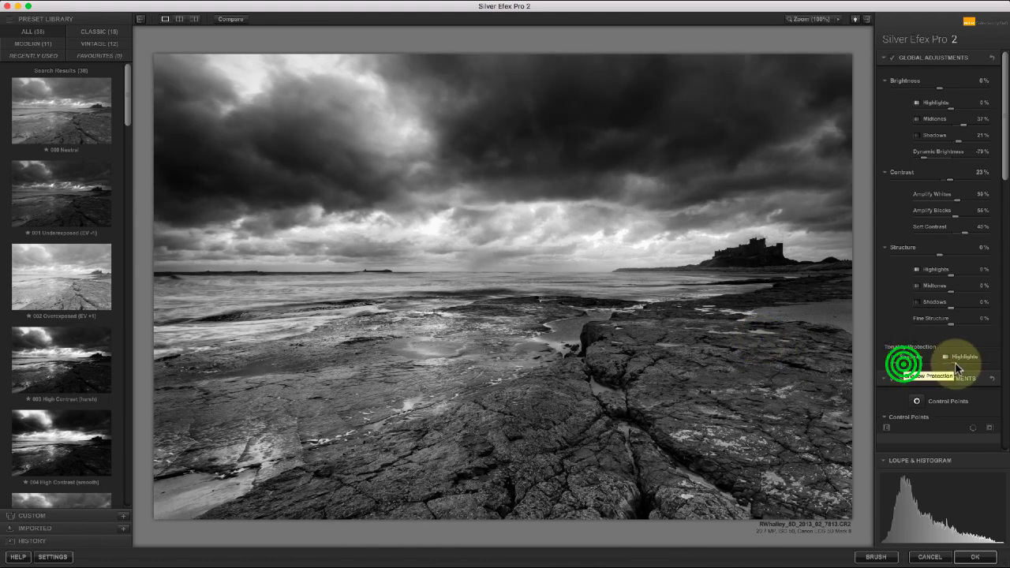
left_click(956, 362)
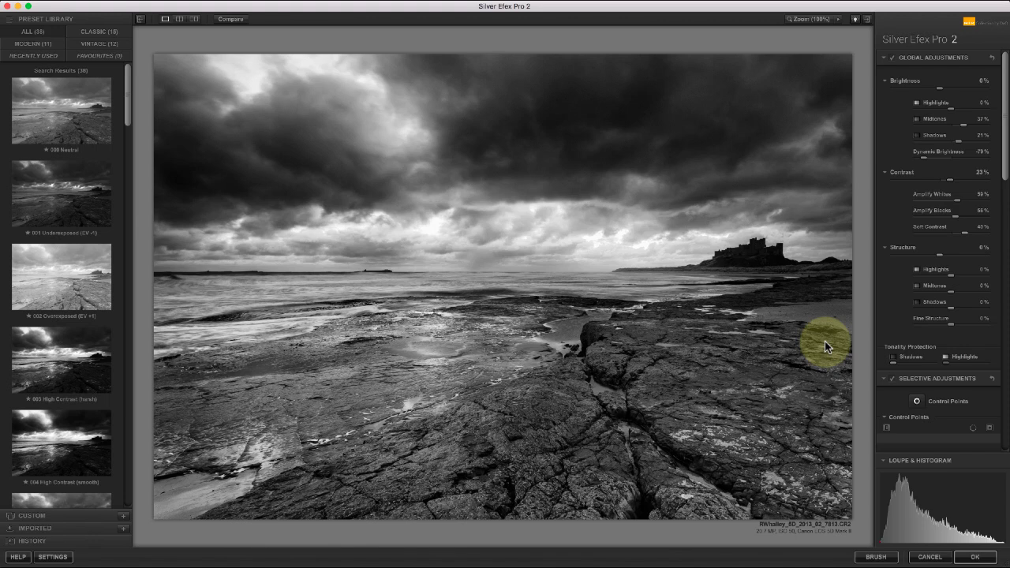
Place a control point on the castle and set its size to 22% while checking its selection mask
left_click(916, 401)
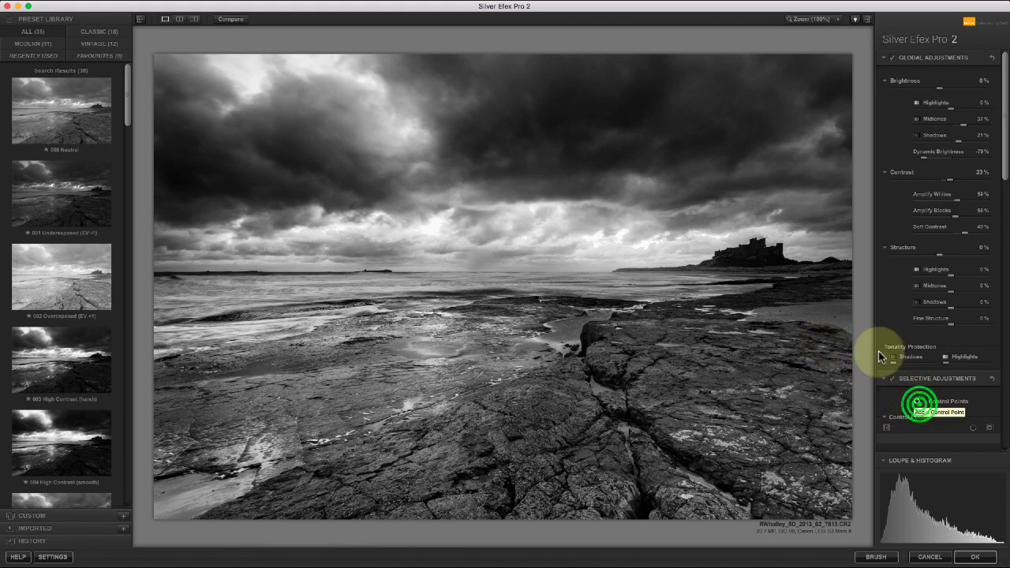
left_click(747, 257)
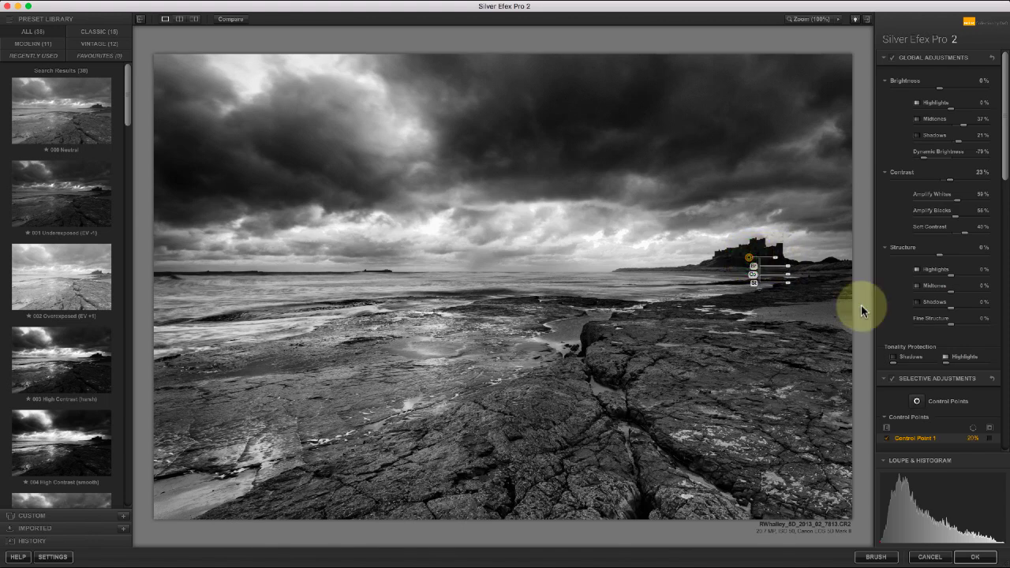
left_click(989, 438)
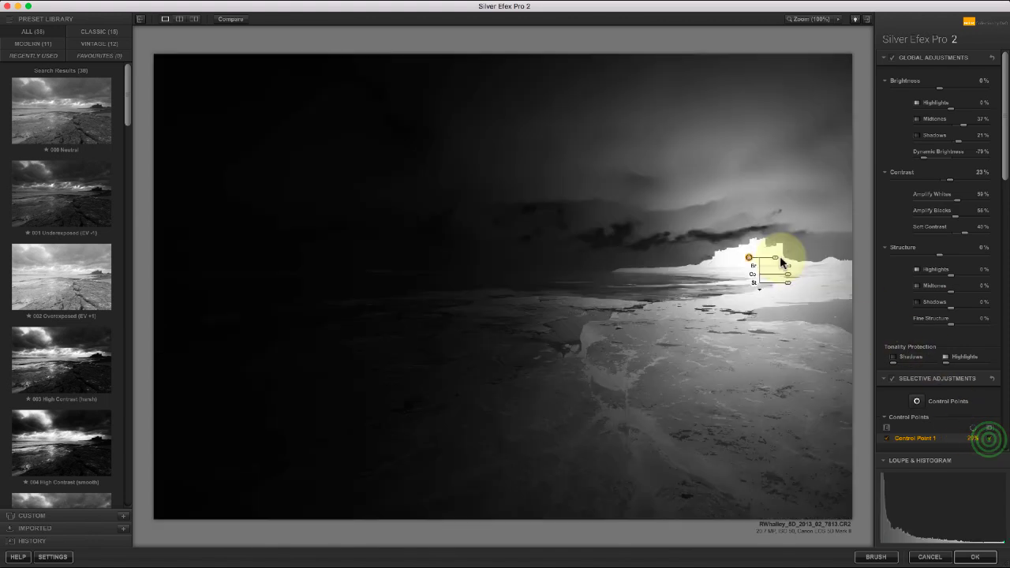
left_click_drag(775, 258, 781, 260)
left_click(989, 437)
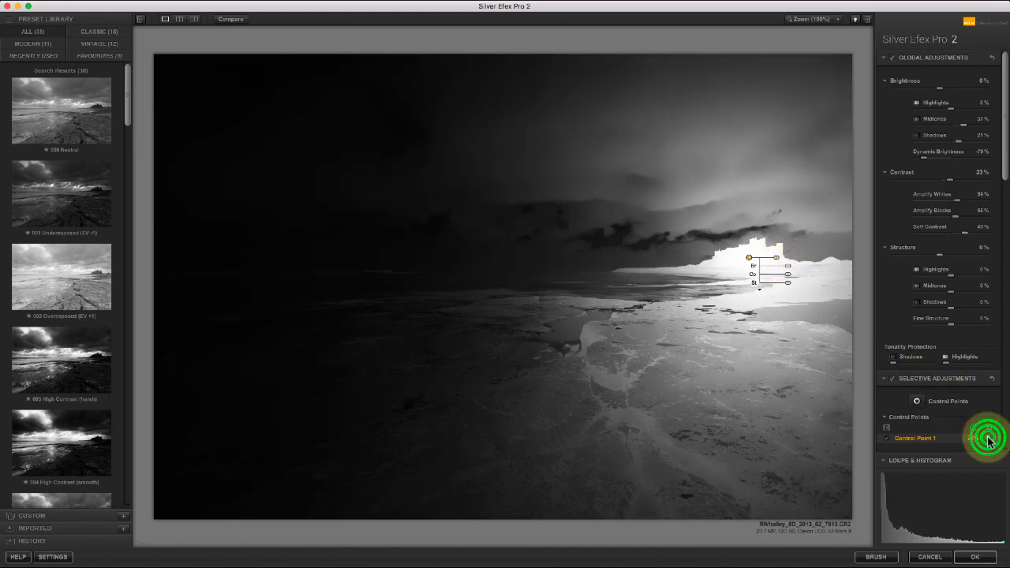
Expand the castle control point's adjustments and raise its Brightness, Contrast, Amplify Whites and Amplify Blacks slightly
left_click(759, 289)
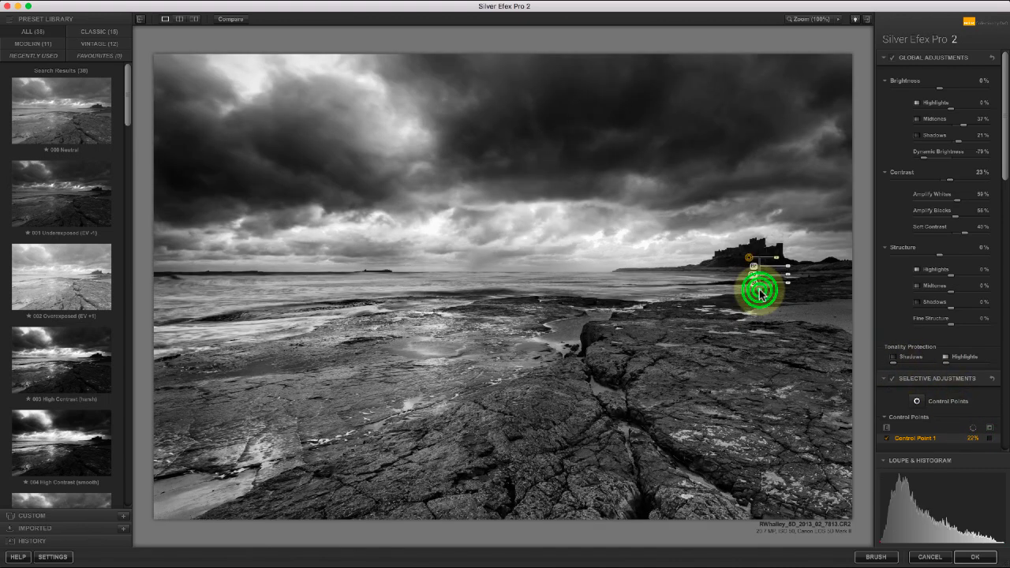
left_click(811, 23)
left_click_drag(823, 71, 839, 85)
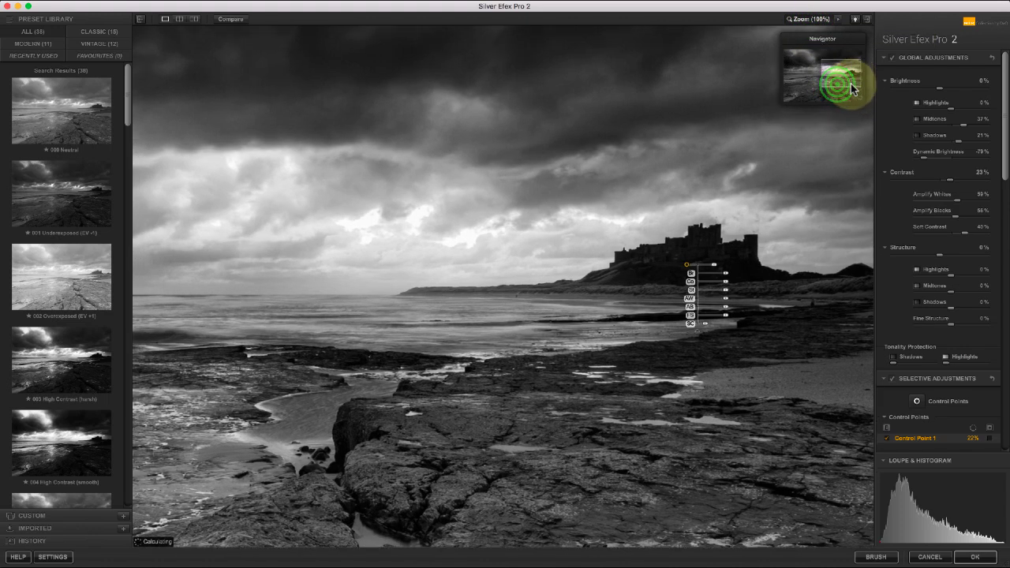
left_click_drag(725, 273, 734, 303)
left_click_drag(729, 289, 732, 312)
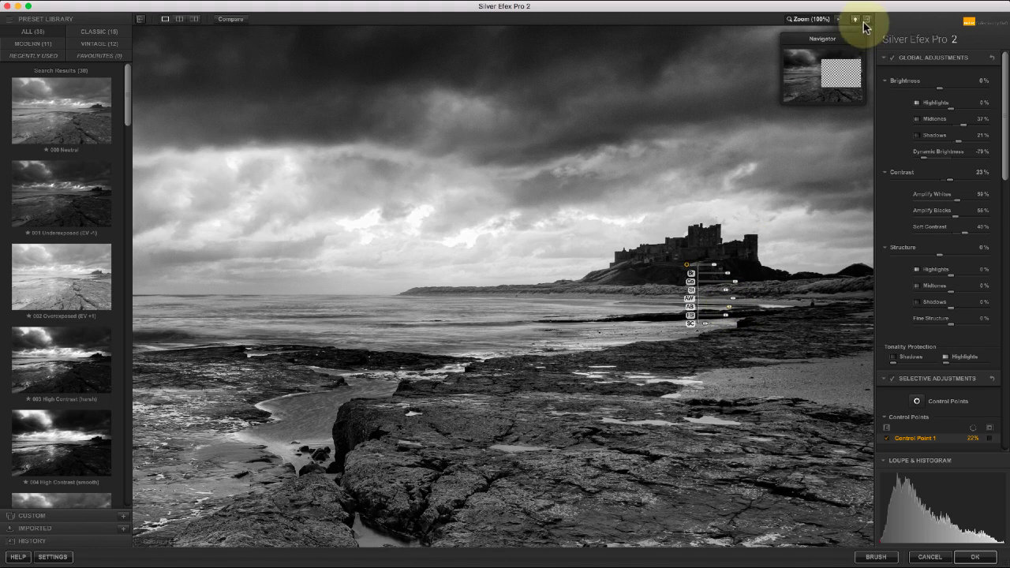
left_click(823, 20)
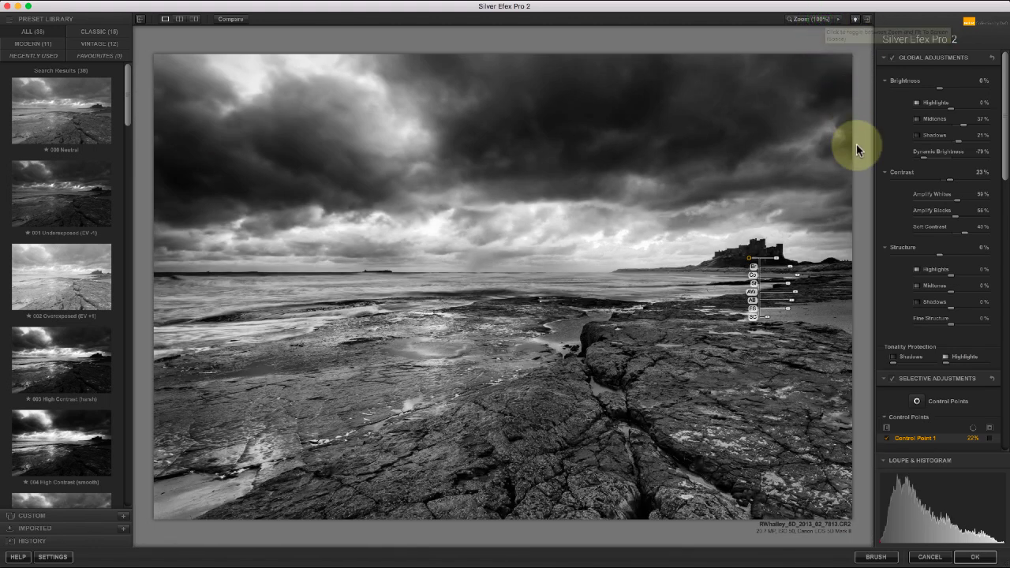